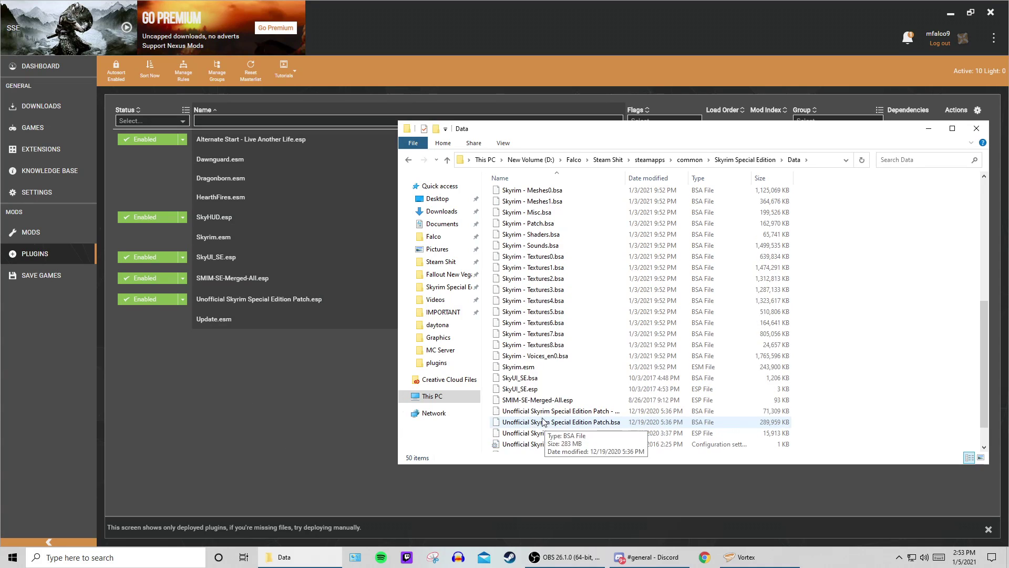
Step: Step Explorer back up to the Skyrim Special Edition folder and bring Vortex's Plugins page forward
click(408, 159)
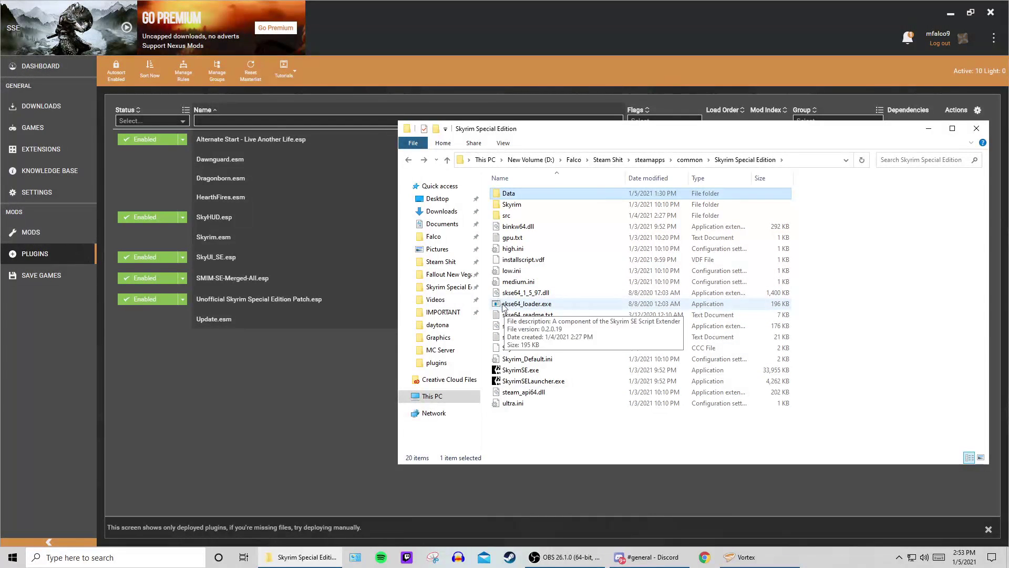
click(195, 333)
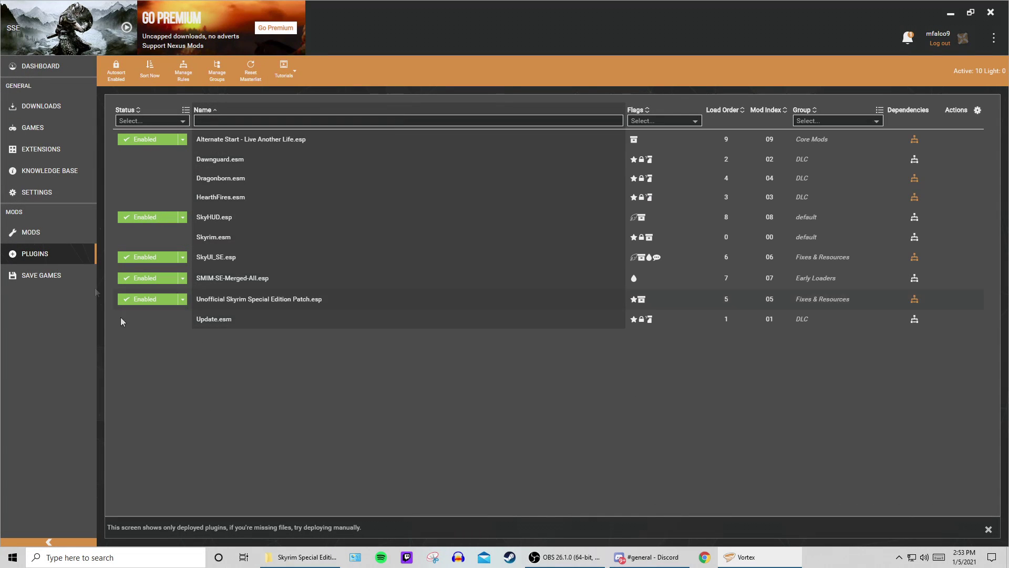
Step: Show Vortex's update settings, then the Mods settings with staging folder and Hardlink Deployment
click(52, 193)
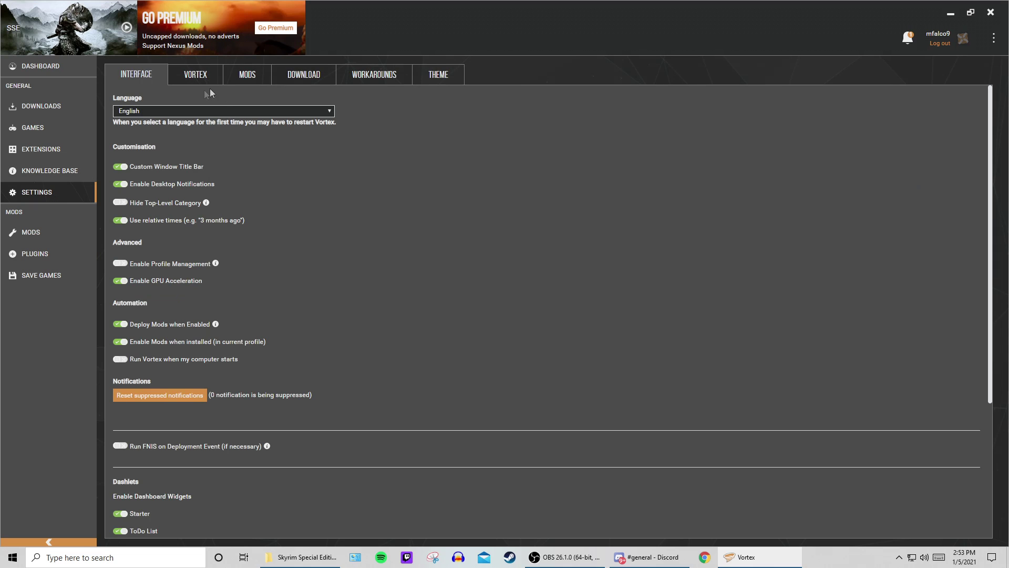
click(198, 76)
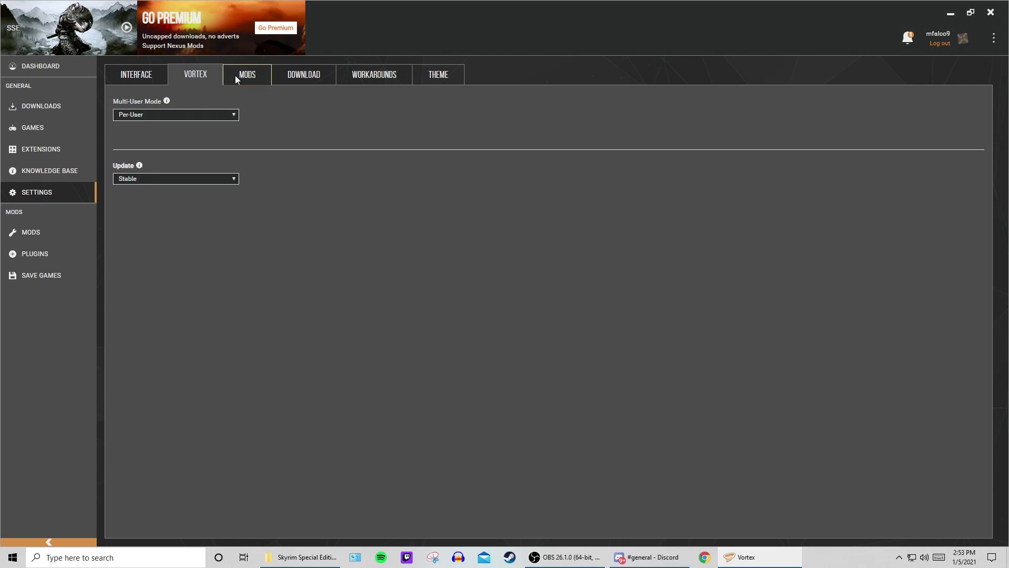
click(235, 74)
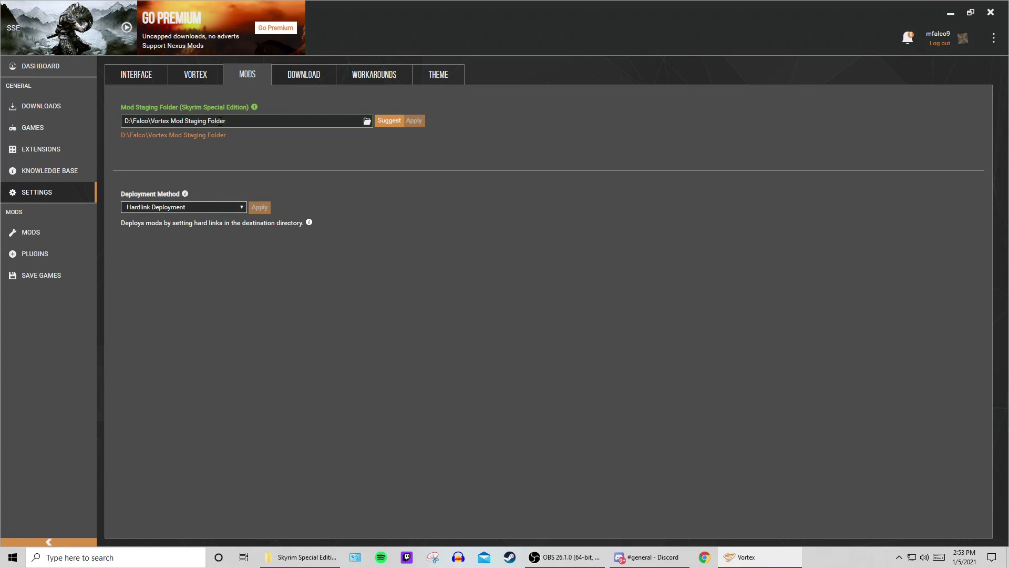
Step: Browse the staging folder without changes, then show the D:\Falco\Vortex Mods download folder settings
click(368, 122)
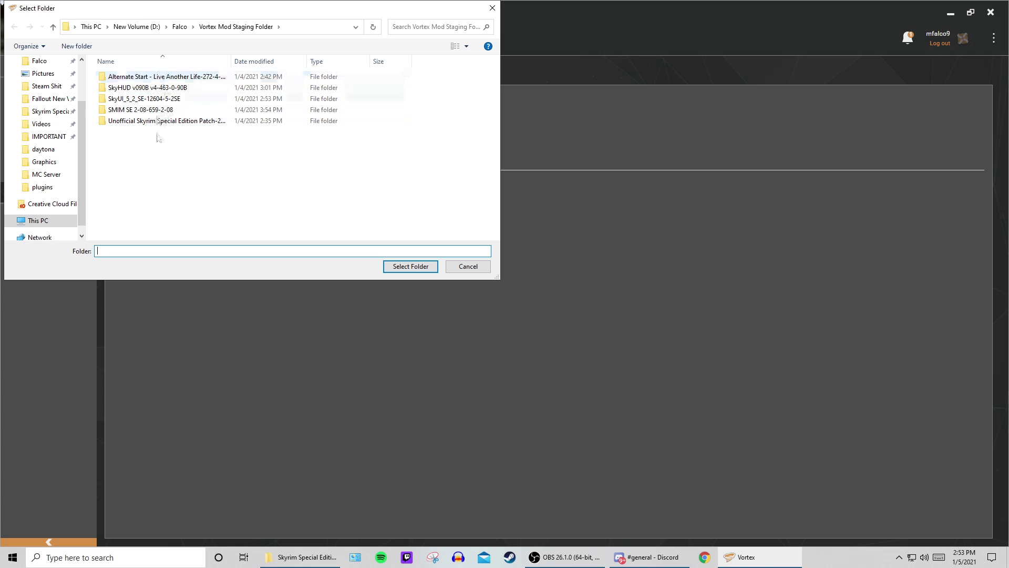
click(493, 8)
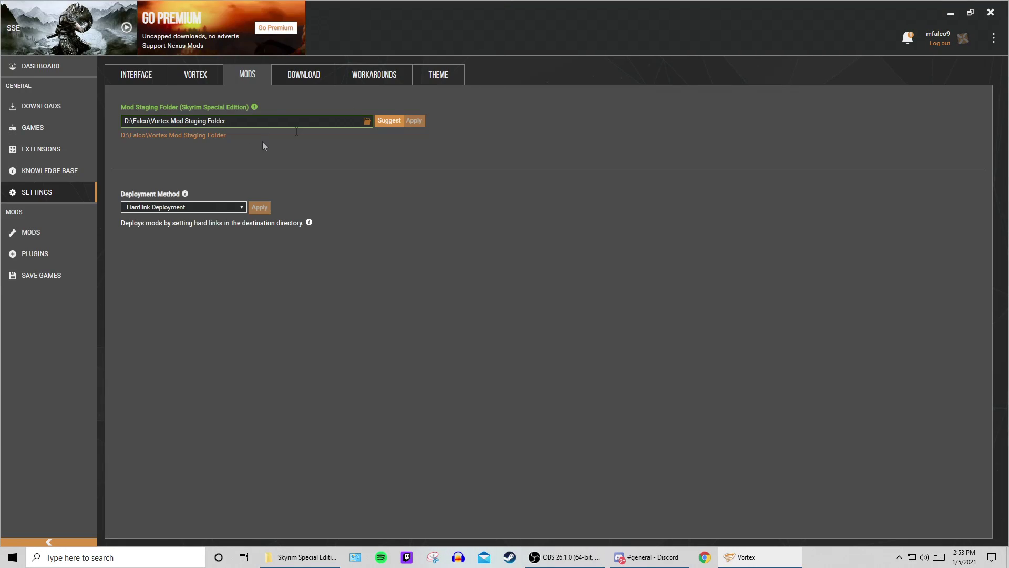
click(295, 73)
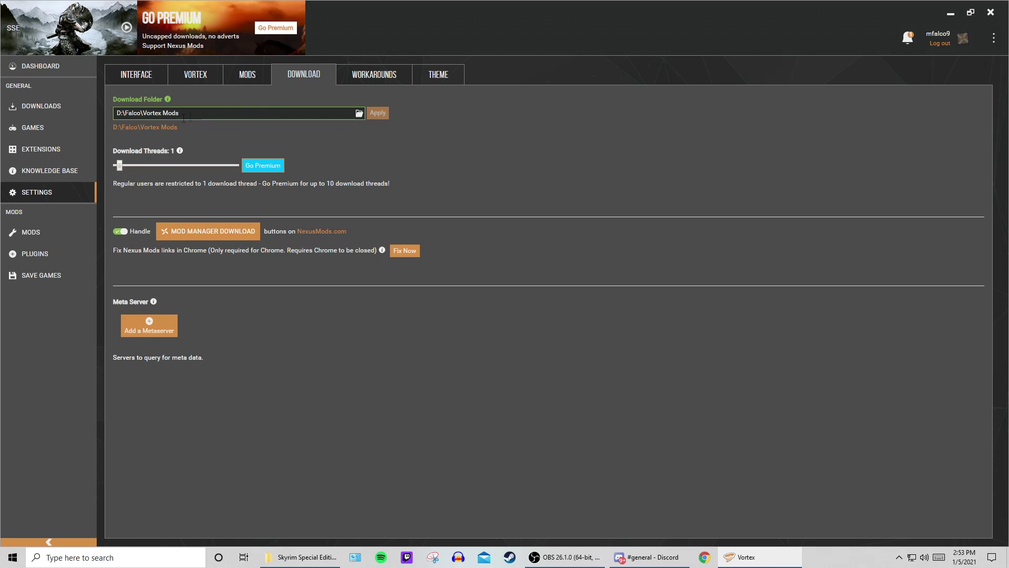
click(359, 113)
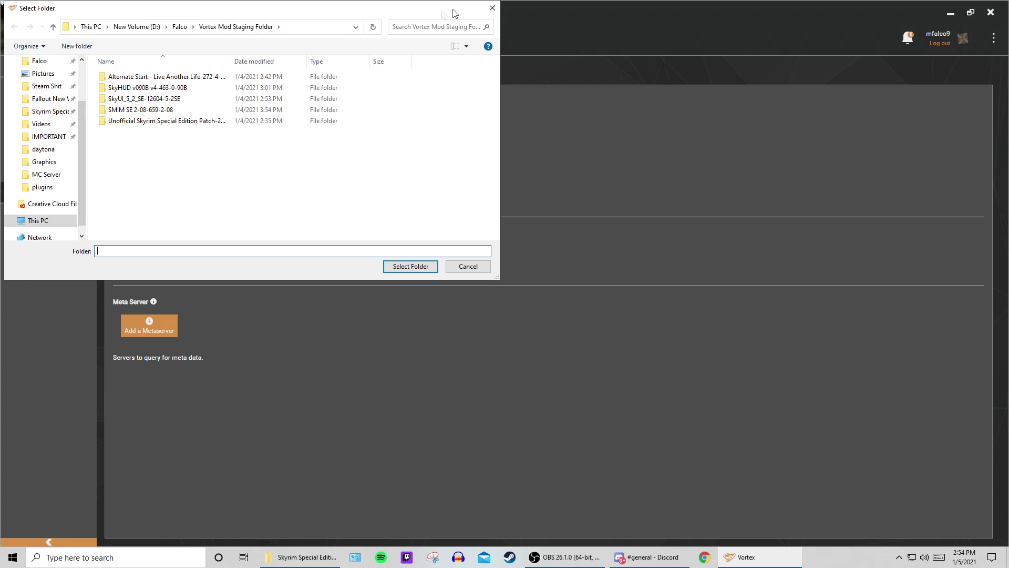
click(492, 8)
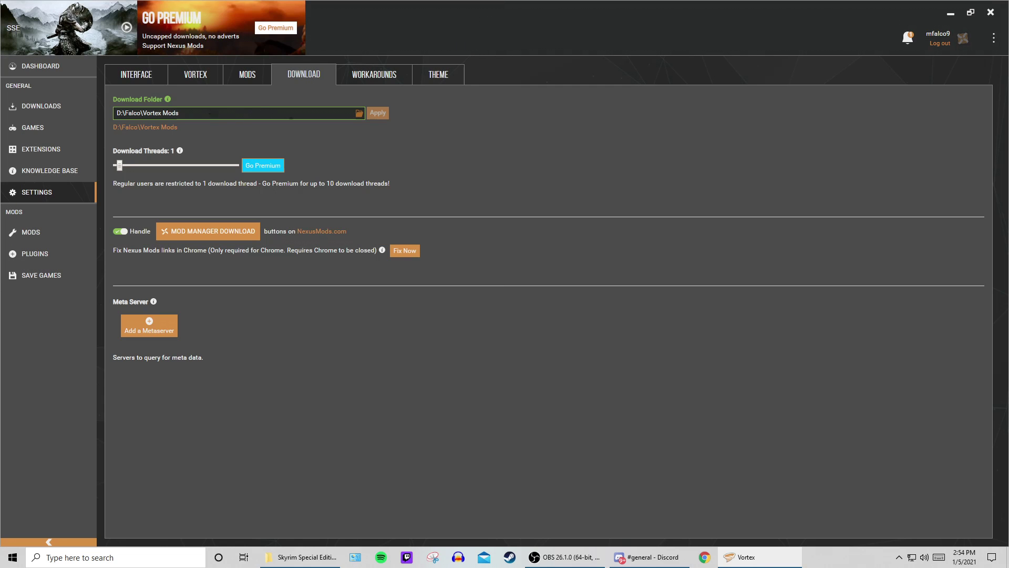
click(359, 112)
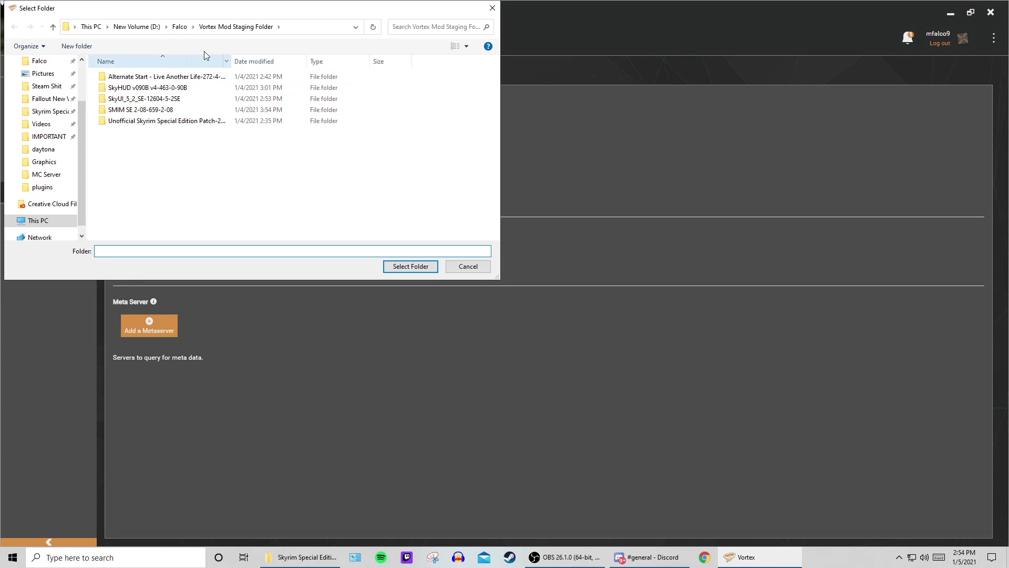
click(151, 29)
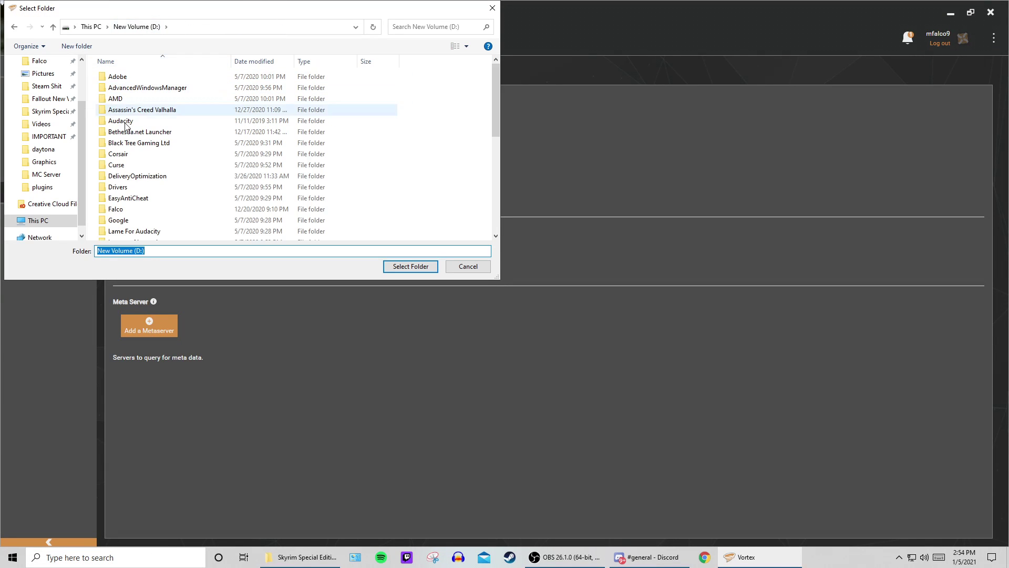
double_click(128, 211)
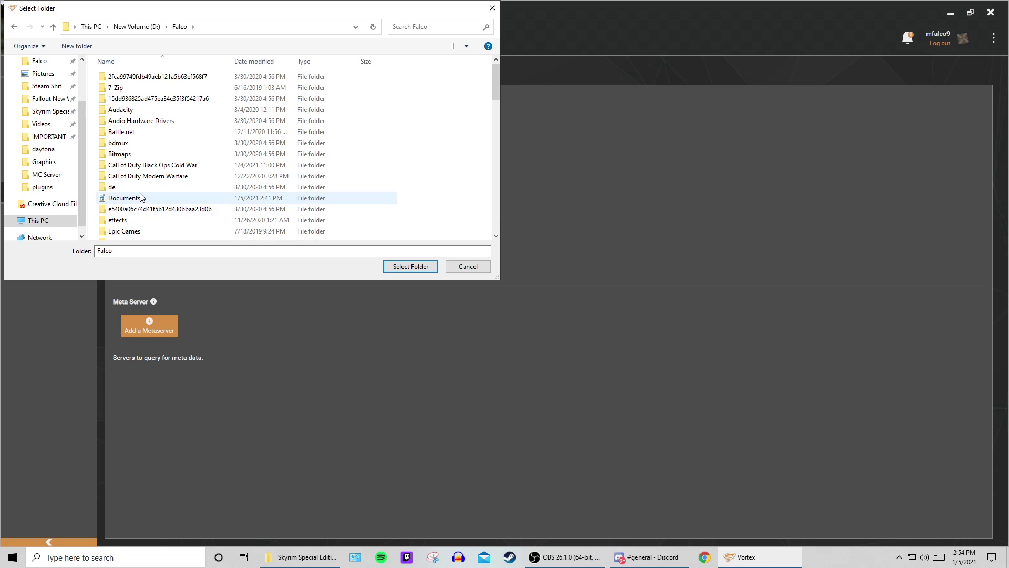
scroll(151, 181, down, 4)
scroll(151, 181, down, 15)
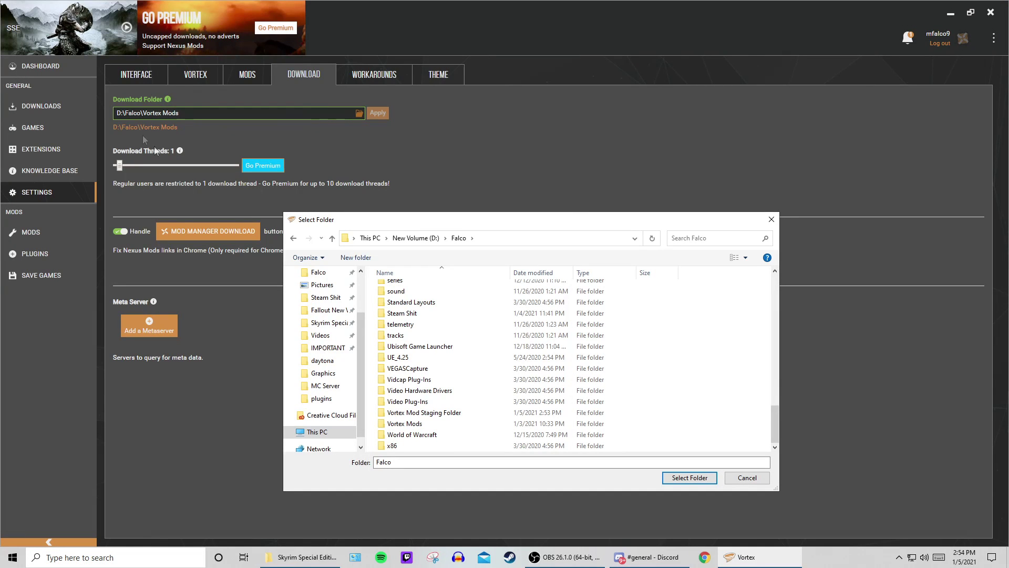
click(426, 413)
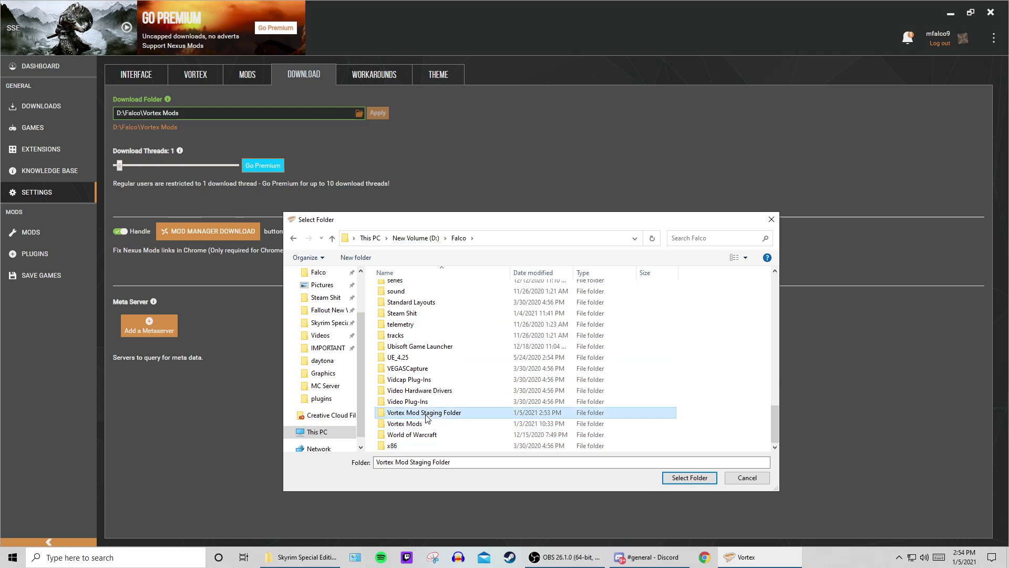
double_click(425, 413)
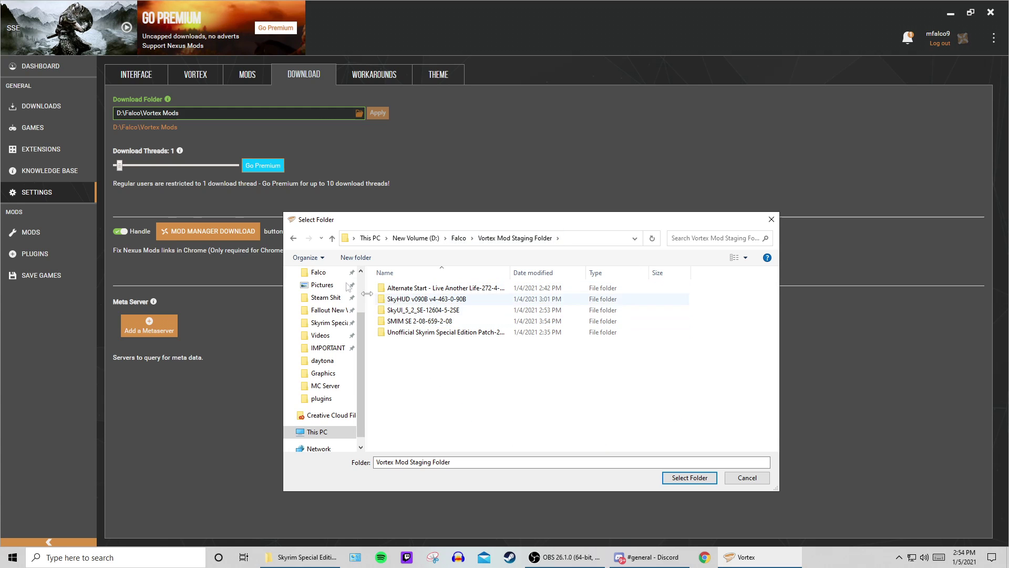
click(293, 238)
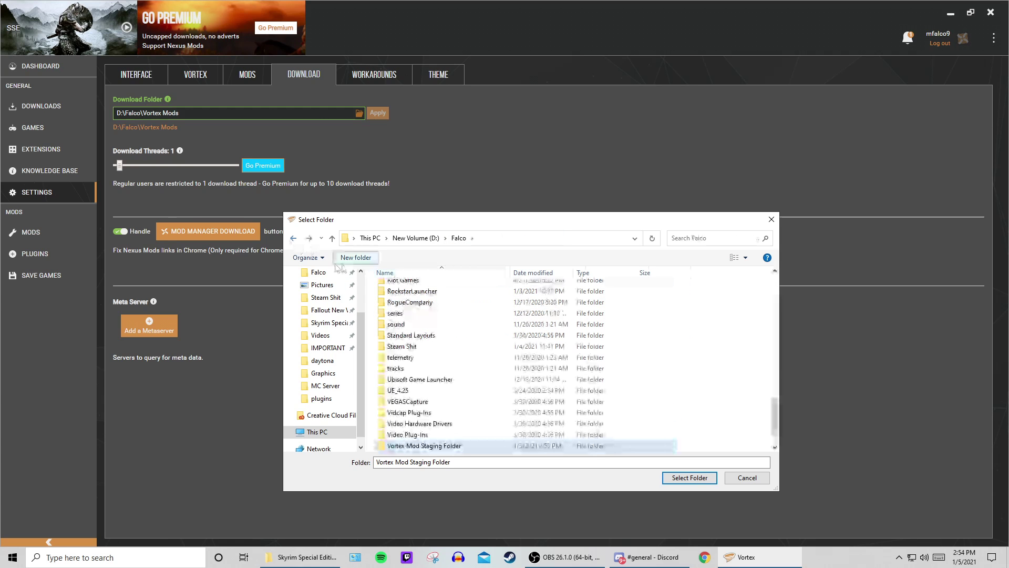
double_click(439, 445)
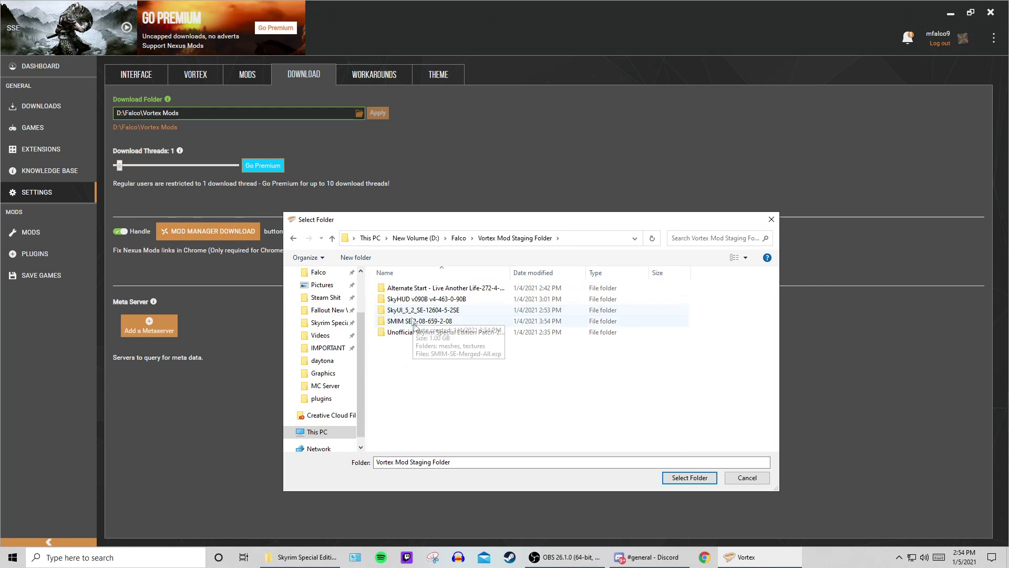
click(294, 238)
scroll(447, 352, down, 1)
double_click(421, 434)
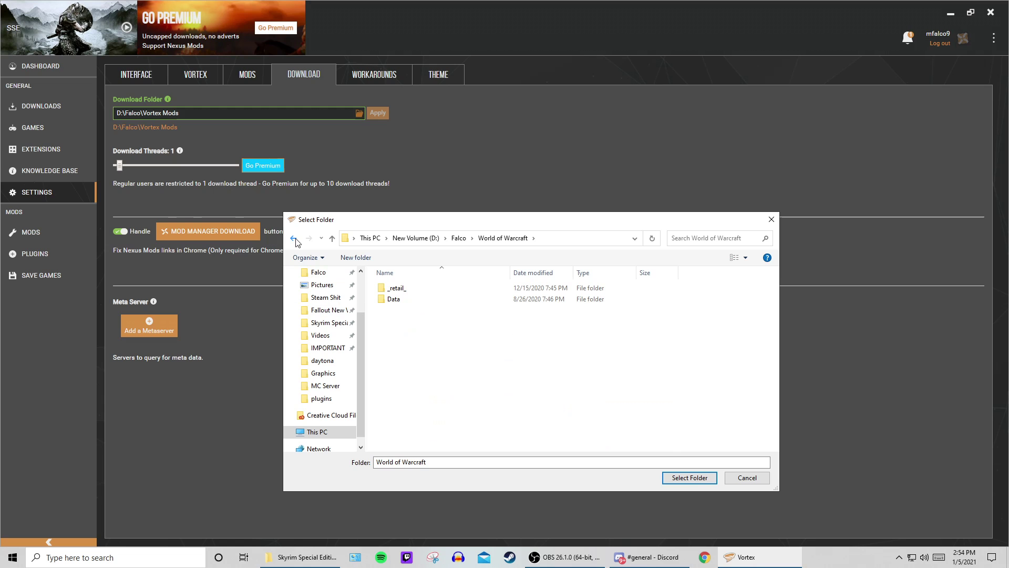
click(294, 239)
double_click(405, 436)
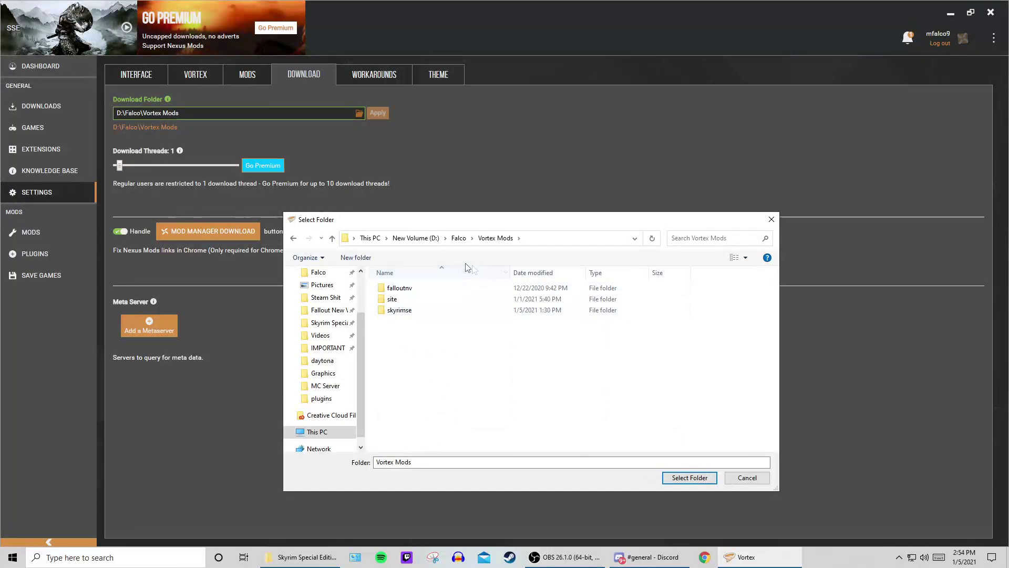
click(293, 238)
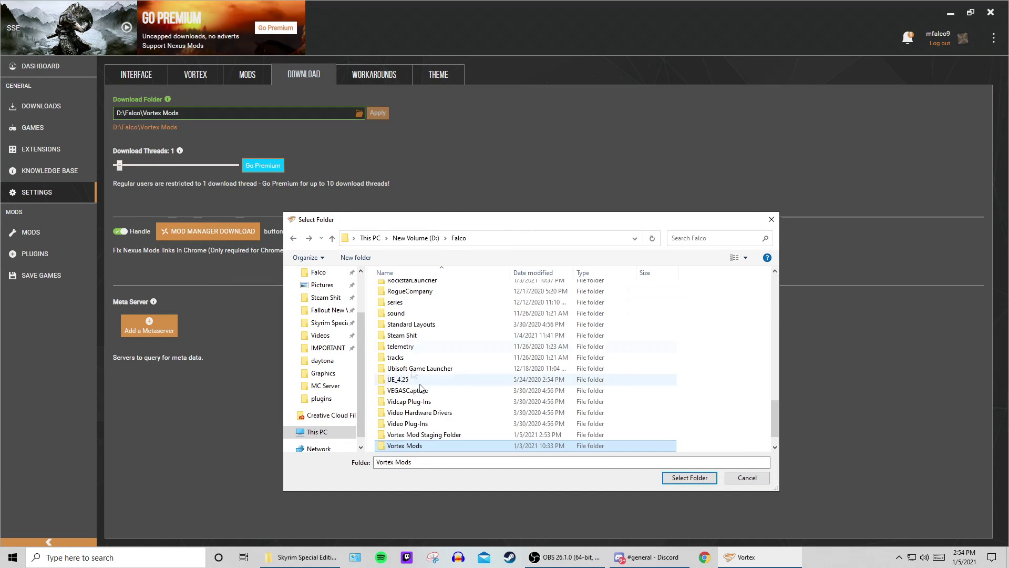
double_click(413, 445)
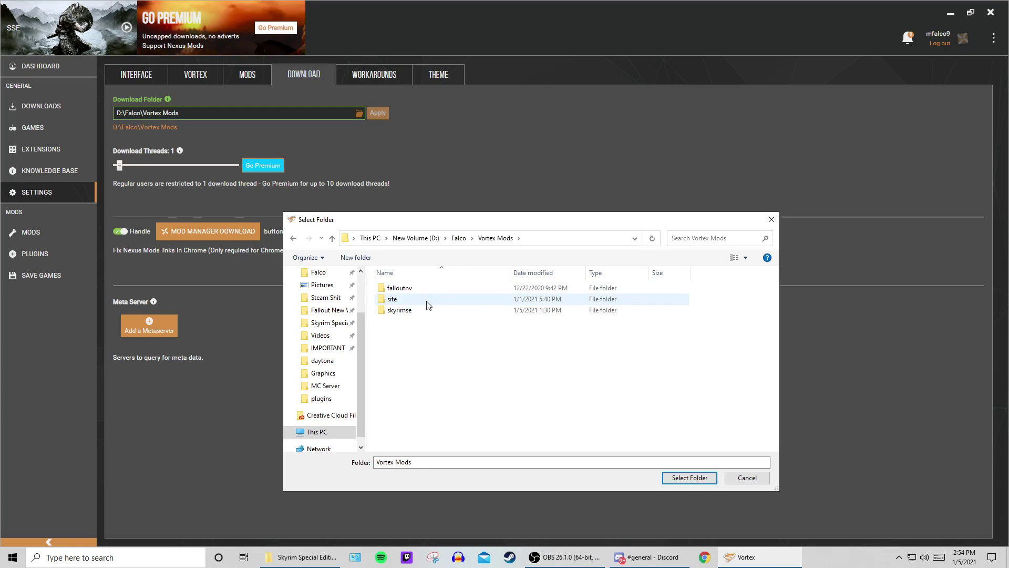
double_click(413, 311)
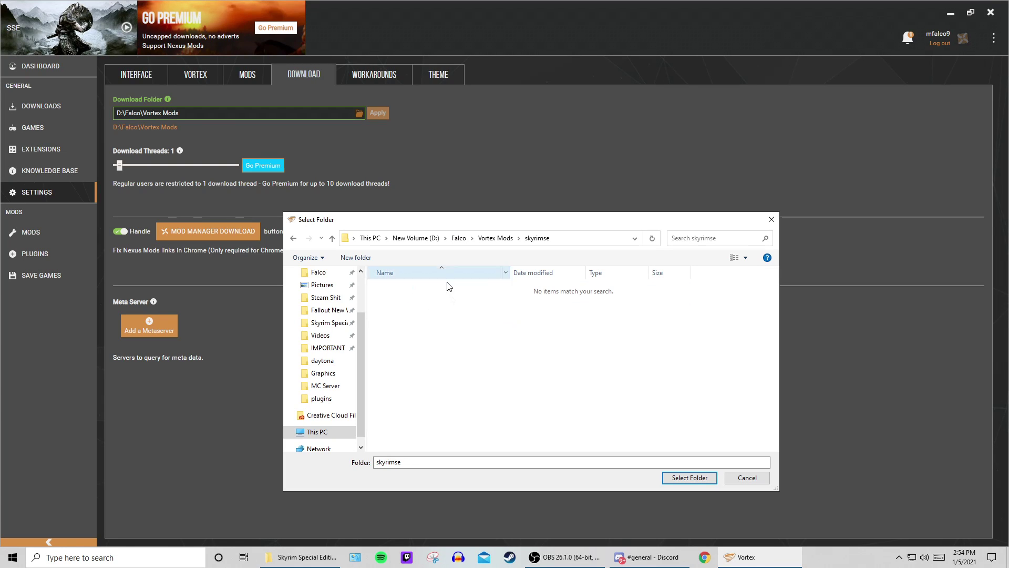
click(292, 239)
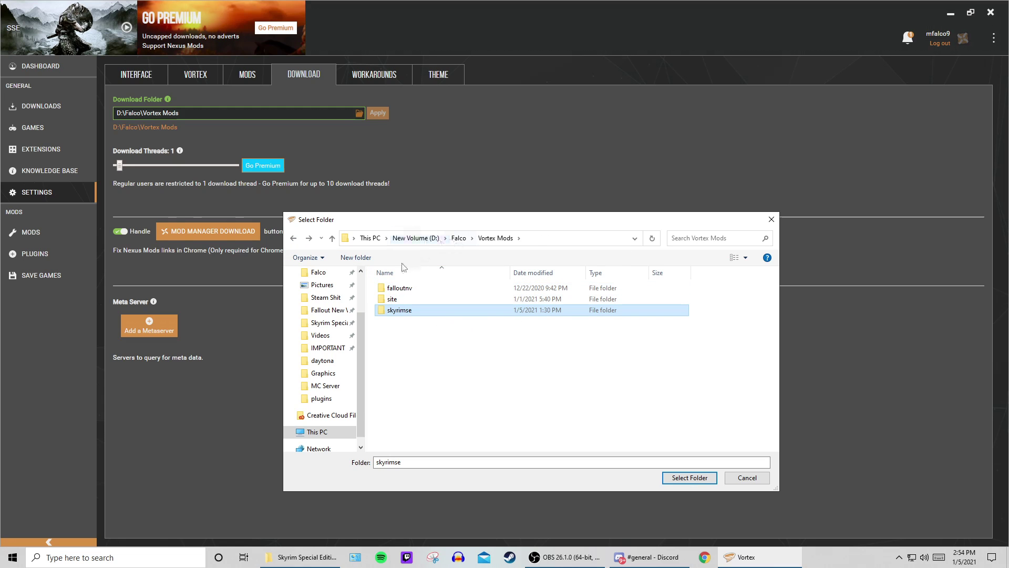
click(332, 238)
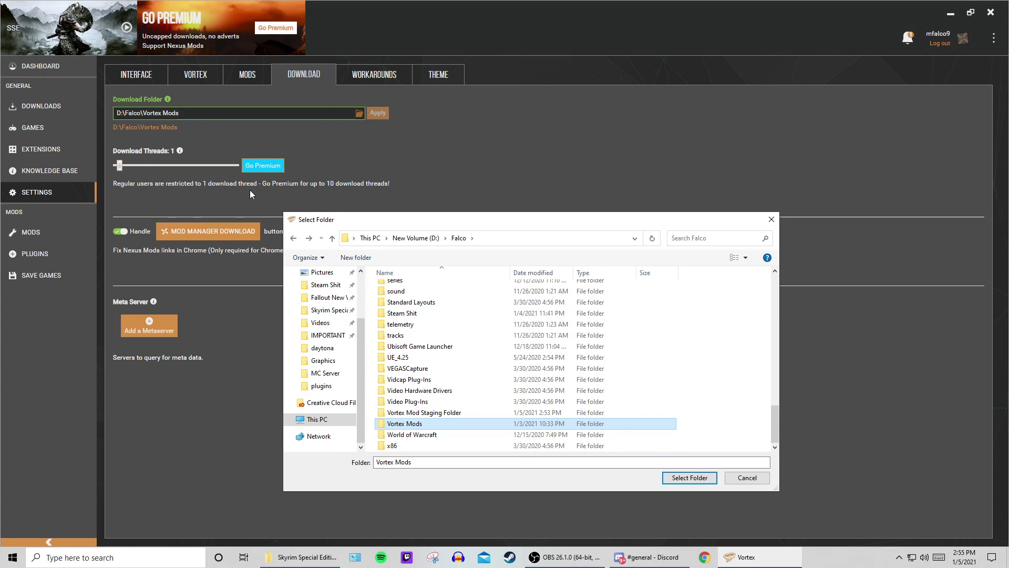
click(770, 221)
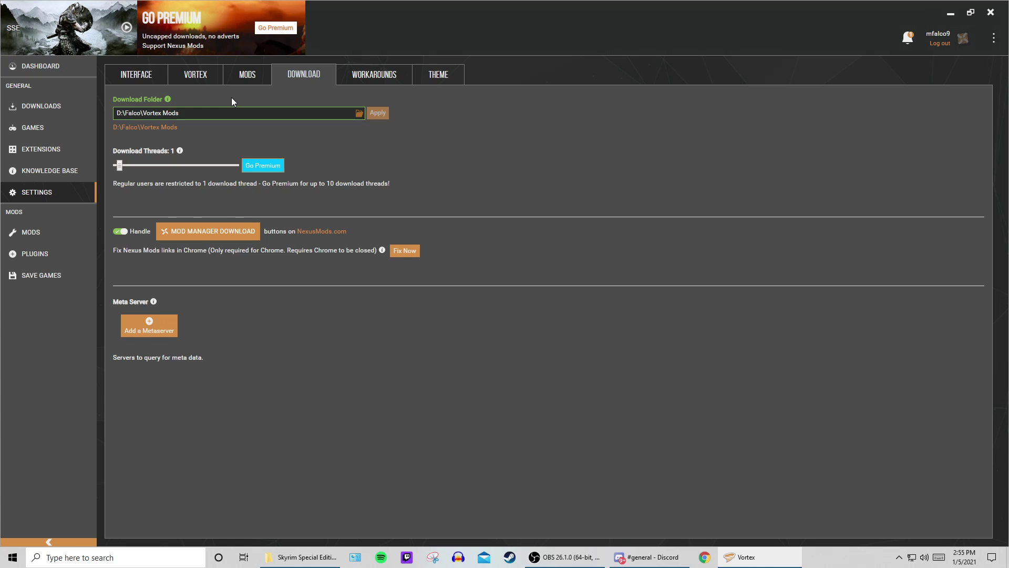
Step: Review the Downloads, Mods and Plugins pages for the five enabled mods
click(57, 113)
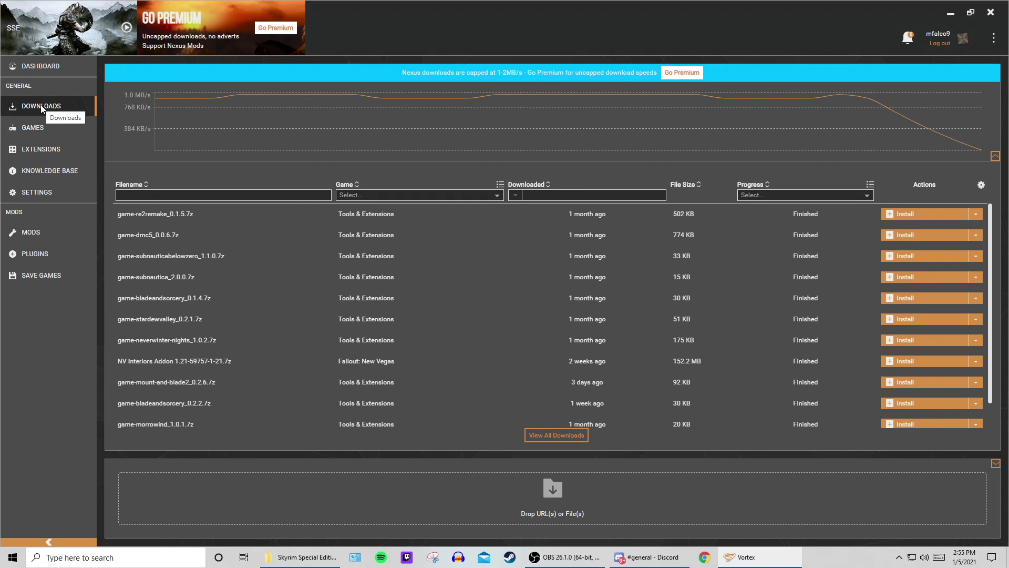
click(61, 232)
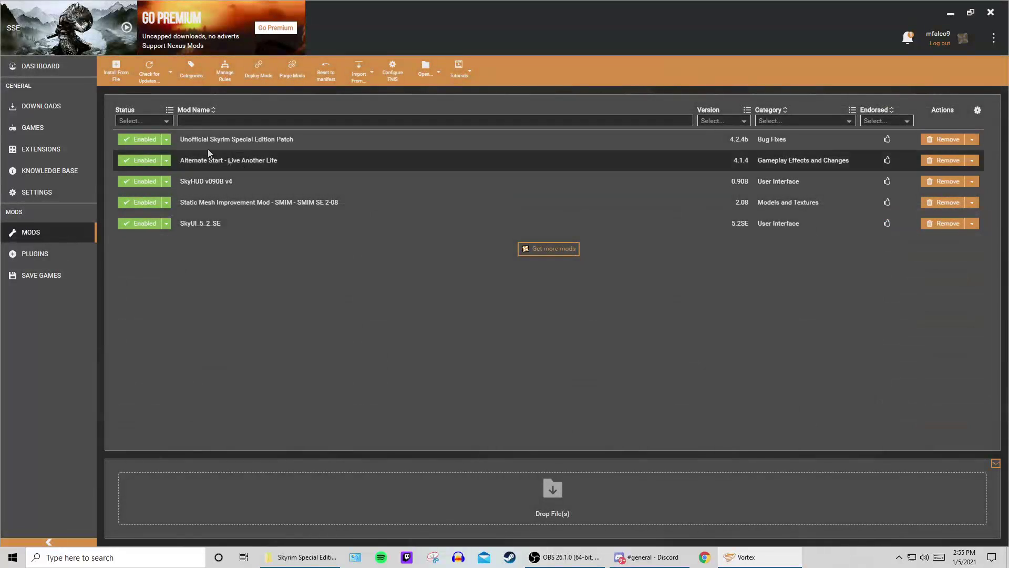
click(47, 254)
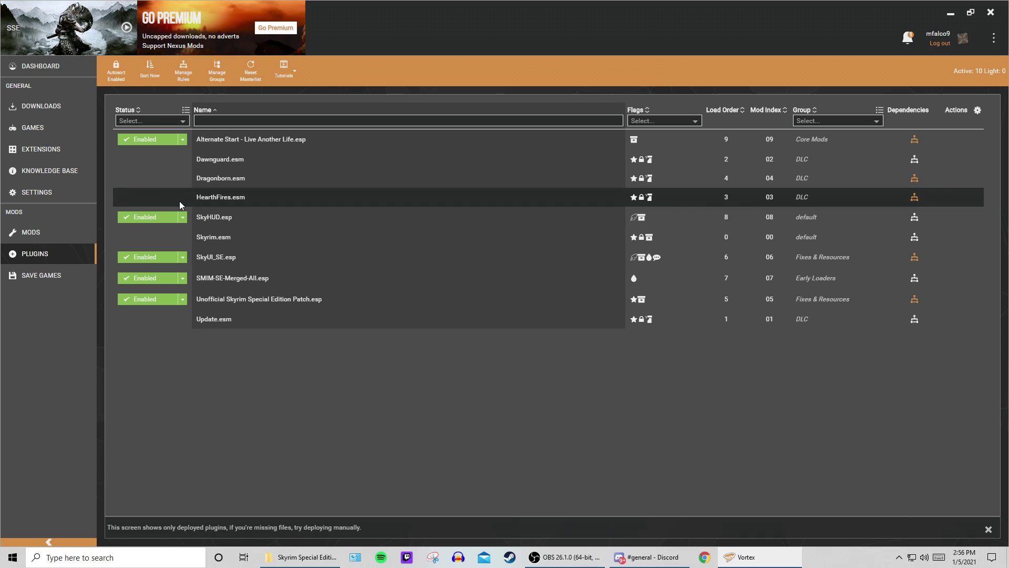
Step: Open the Skyrim Special Edition Data folder and scroll through its 50 deployed items
click(302, 557)
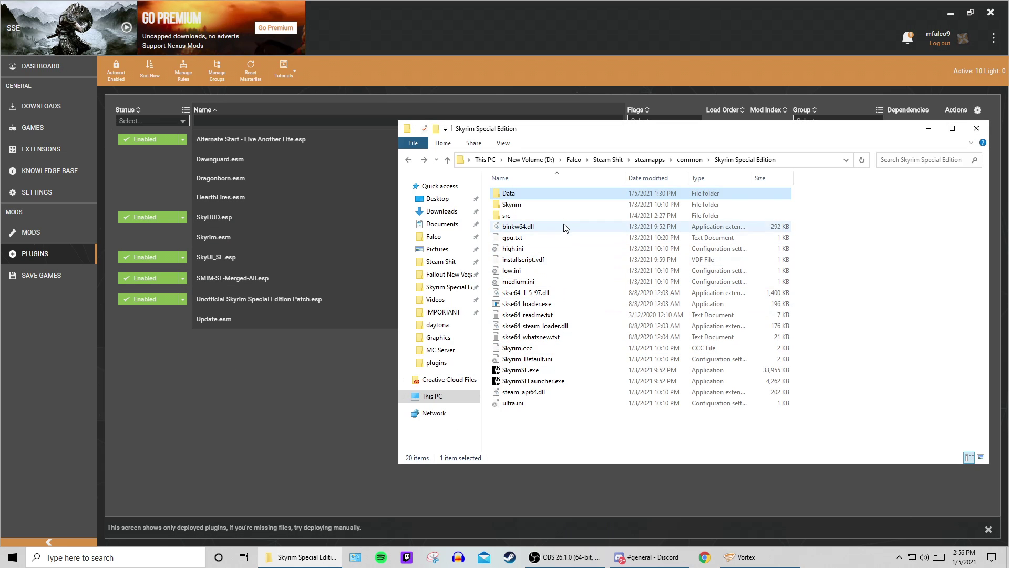
double_click(526, 192)
scroll(538, 339, down, 5)
scroll(538, 339, down, 2)
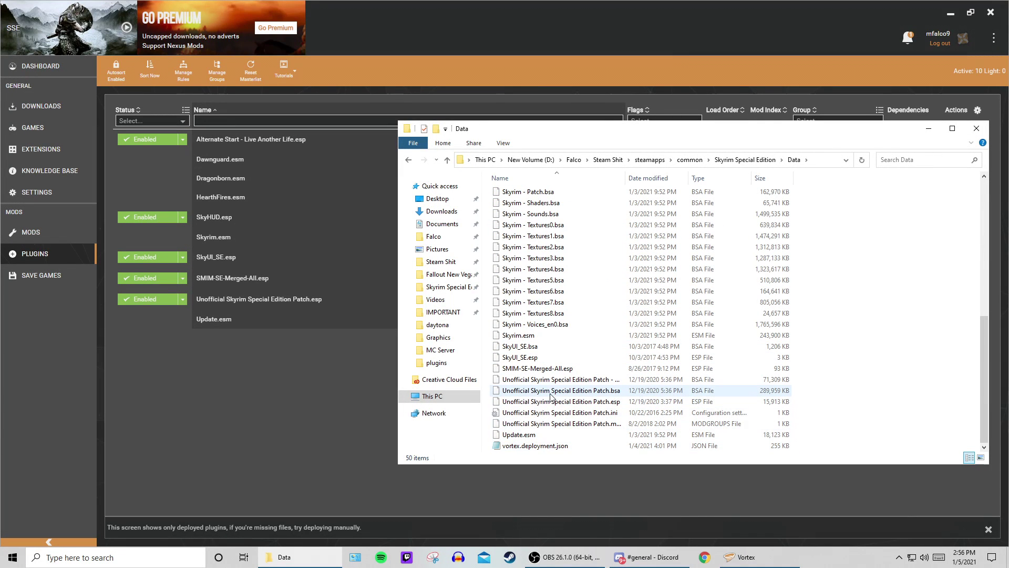